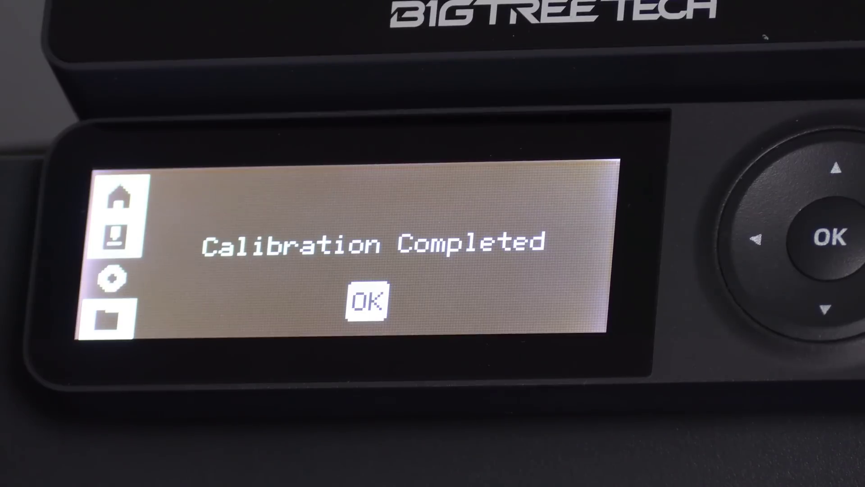
# - Dismiss the Calibration Completed message on the printer's LCD
pyautogui.press('Return')
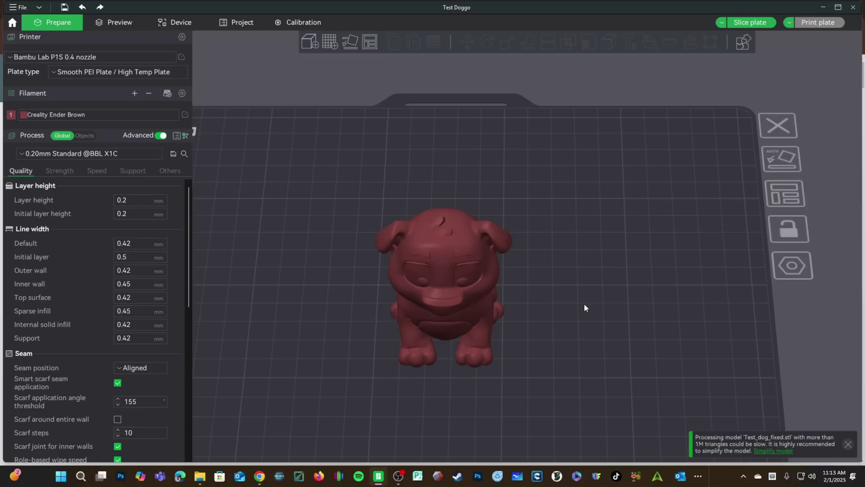
pyautogui.hotkey('alt', 'Tab')
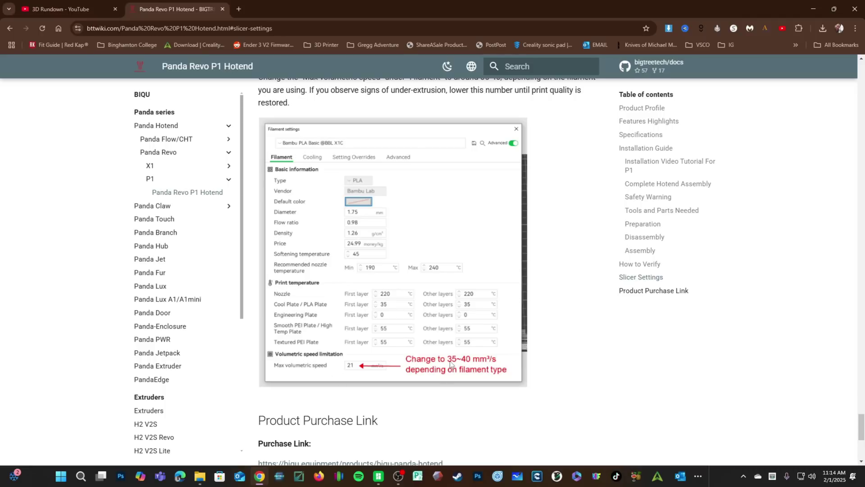
pyautogui.scroll(-3, 471, 367)
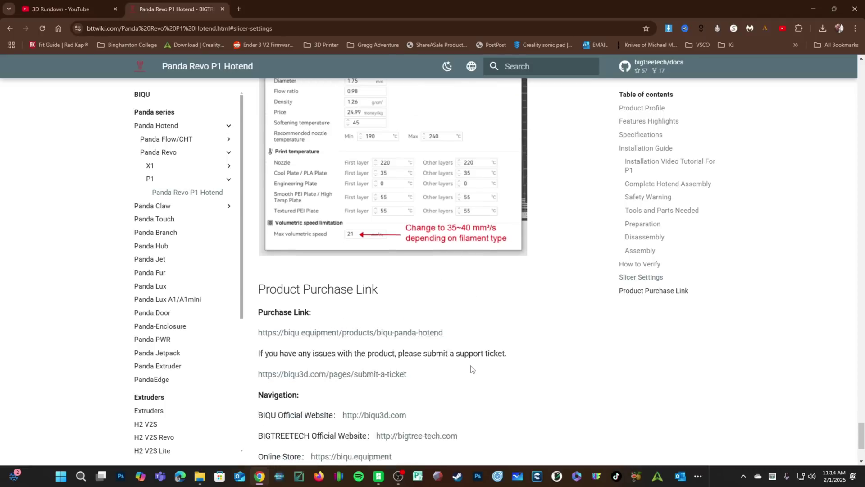
pyautogui.hotkey('alt', 'Tab')
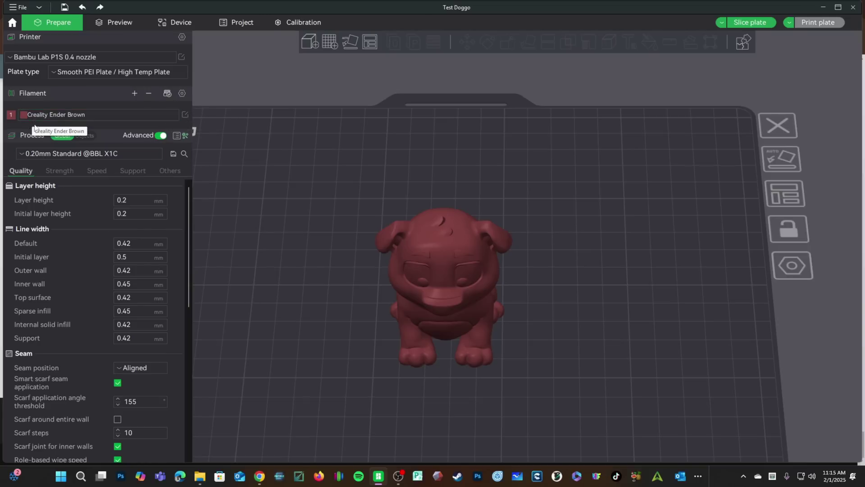
# - Open the Creality Ender Brown filament settings and select the Max volumetric speed value
pyautogui.scroll(2, 194, 117)
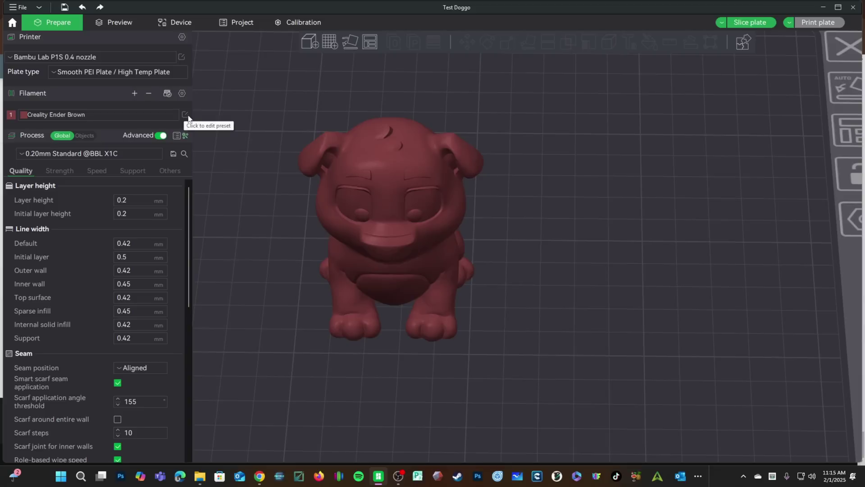
pyautogui.click(185, 115)
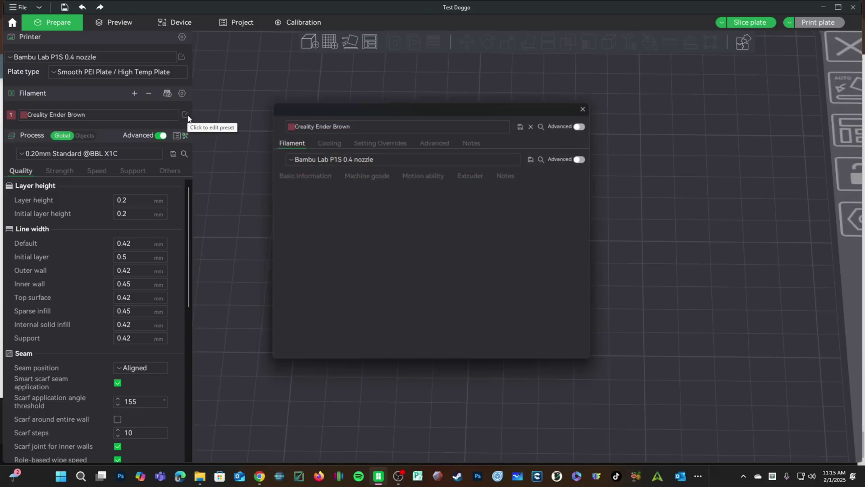
pyautogui.scroll(-1, 485, 233)
pyautogui.scroll(-5, 482, 229)
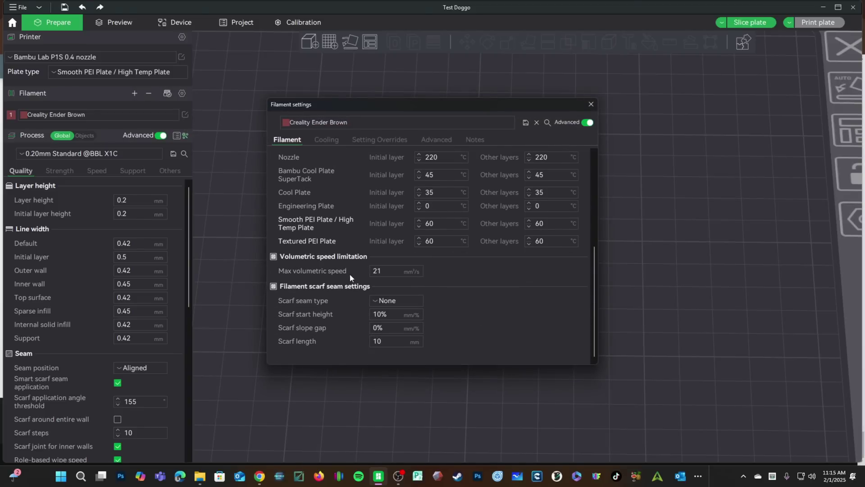
pyautogui.click(378, 271)
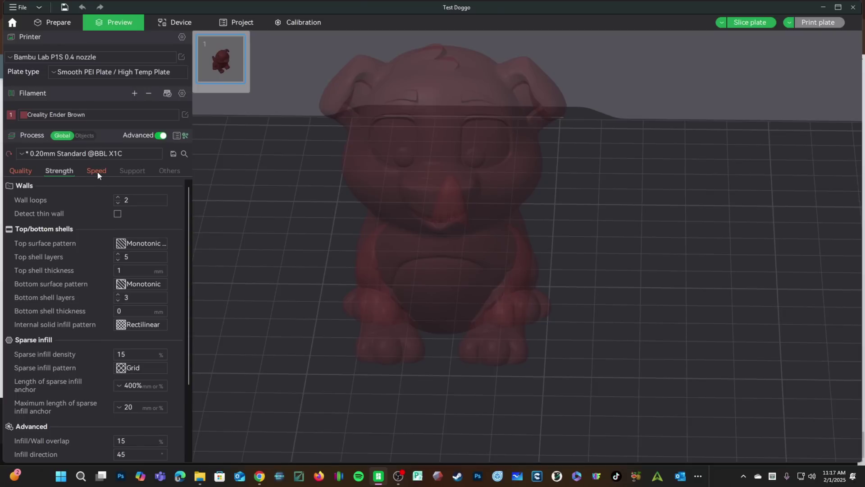
pyautogui.click(96, 172)
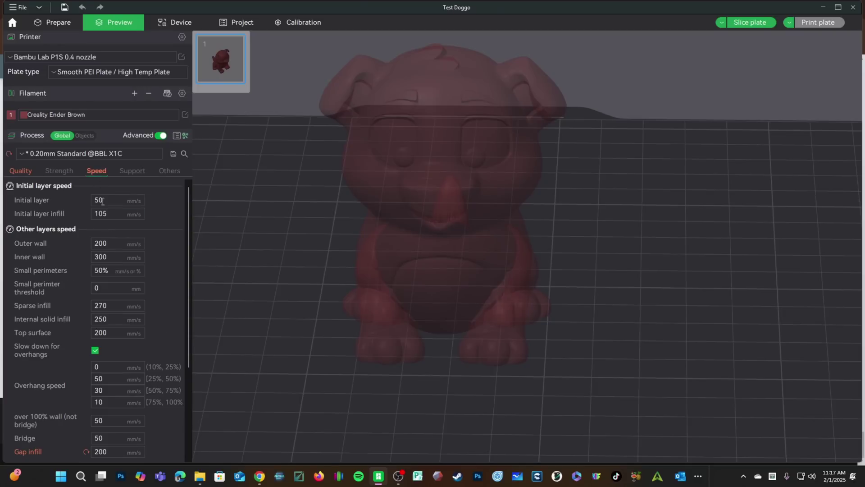
pyautogui.click(113, 257)
pyautogui.write('200')
pyautogui.press('Tab')
pyautogui.press('Tab')
pyautogui.press('Tab')
pyautogui.write('200')
pyautogui.press('Tab')
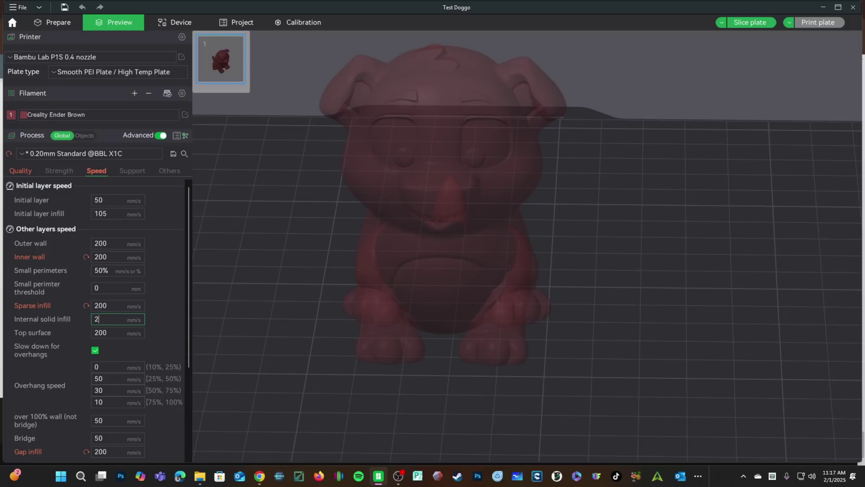
pyautogui.write('200')
pyautogui.press('Tab')
pyautogui.press('Tab')
pyautogui.press('Tab')
pyautogui.press('Tab')
pyautogui.click(128, 316)
pyautogui.press('Tab')
pyautogui.press('Tab')
pyautogui.press('Tab')
pyautogui.press('Tab')
pyautogui.press('Tab')
pyautogui.press('Tab')
pyautogui.press('Tab')
pyautogui.press('Tab')
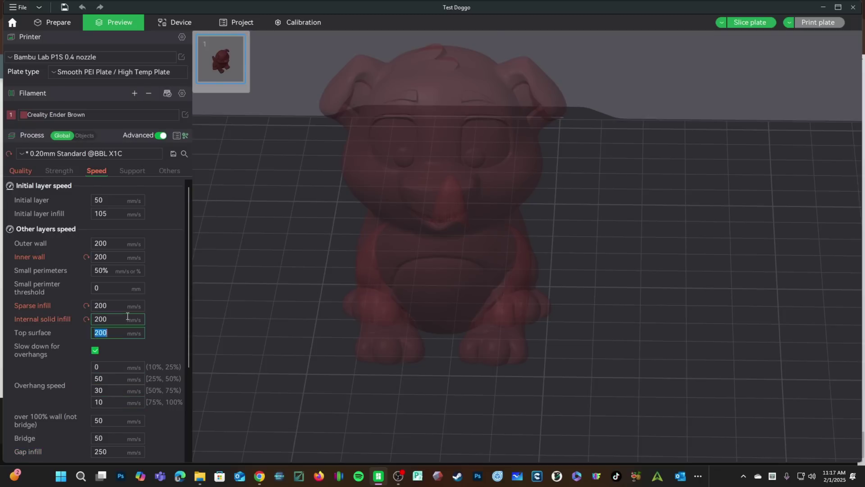
pyautogui.press('Tab')
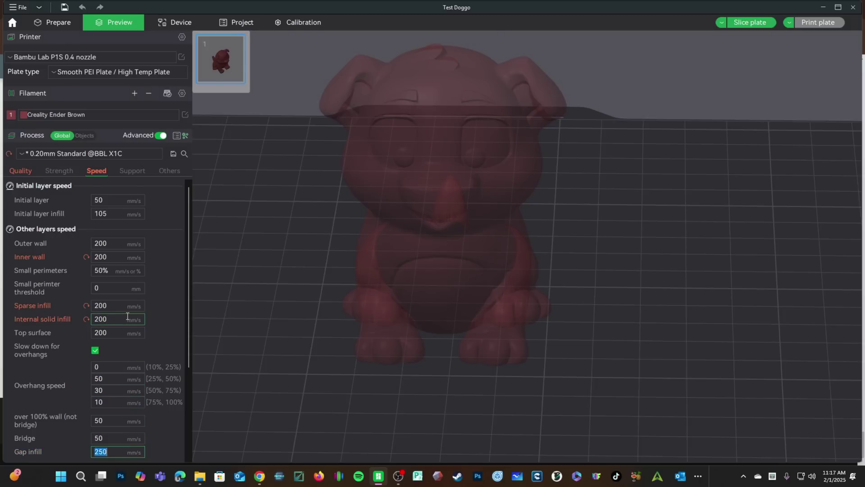
pyautogui.write('200')
pyautogui.click(750, 22)
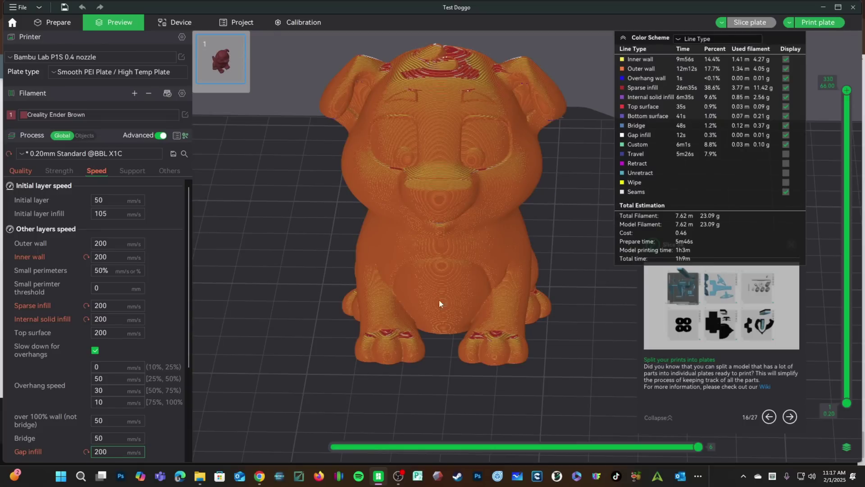
pyautogui.click(85, 257)
pyautogui.click(85, 306)
pyautogui.click(86, 319)
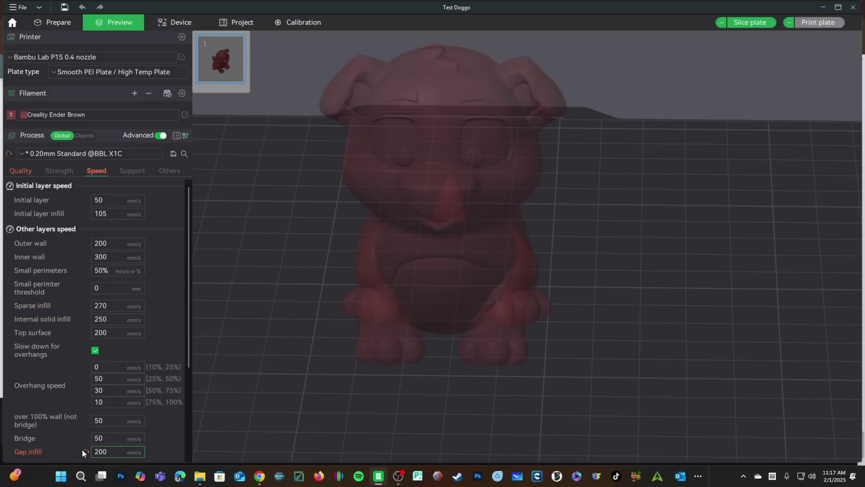
pyautogui.click(86, 452)
pyautogui.click(750, 22)
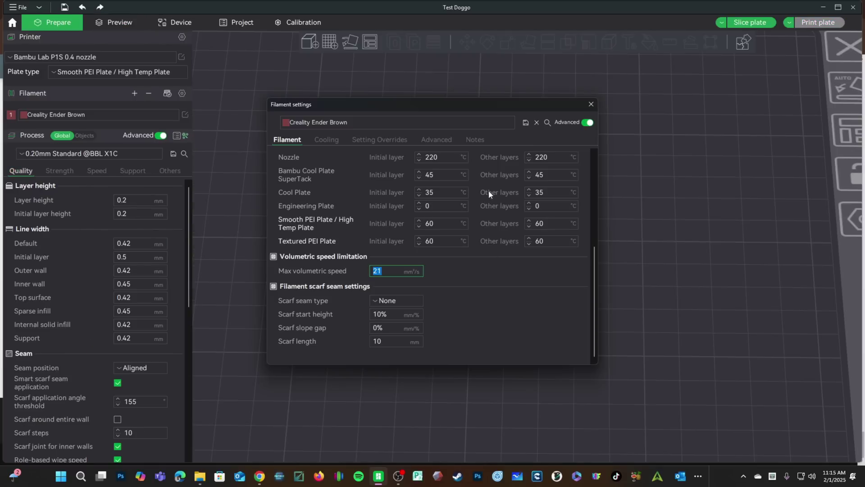
# - Close the filament settings unchanged and slice the dog model, viewing it from the front
pyautogui.click(591, 104)
pyautogui.click(754, 24)
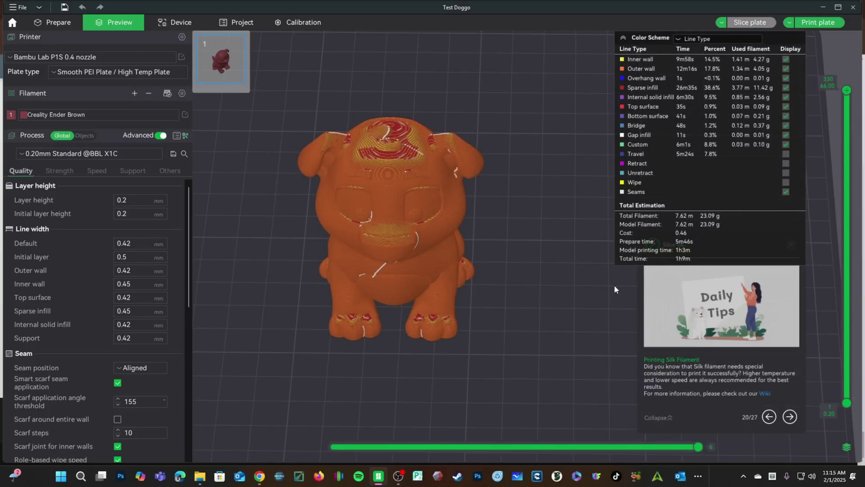
pyautogui.moveTo(615, 285); pyautogui.dragTo(424, 174)
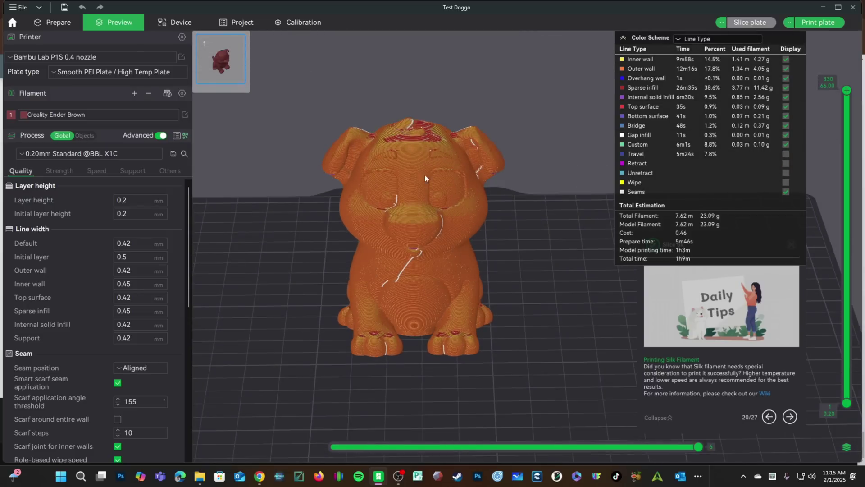
# - Change the seam position to Back, re-slice, and inspect the seam on the back
pyautogui.click(145, 367)
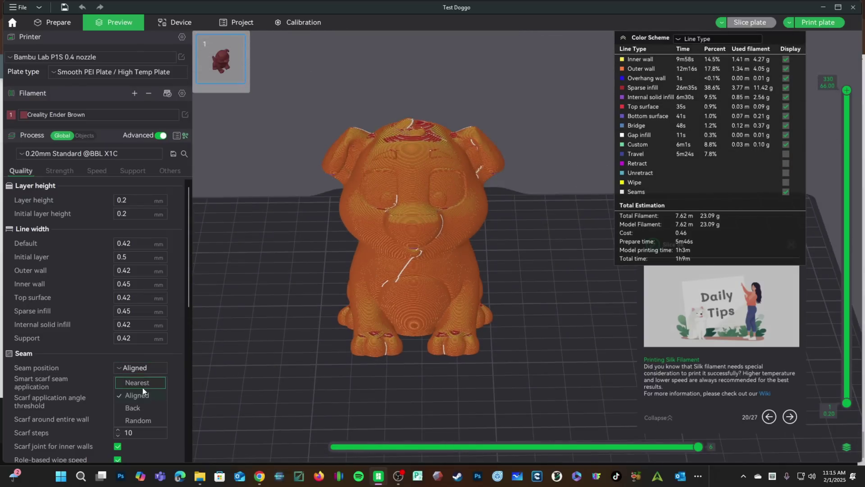
pyautogui.click(133, 409)
pyautogui.click(732, 23)
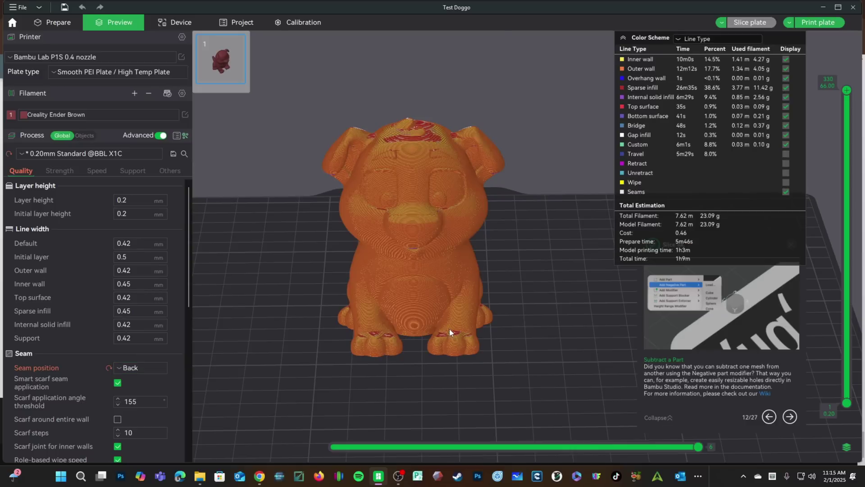
pyautogui.moveTo(507, 381); pyautogui.dragTo(559, 374)
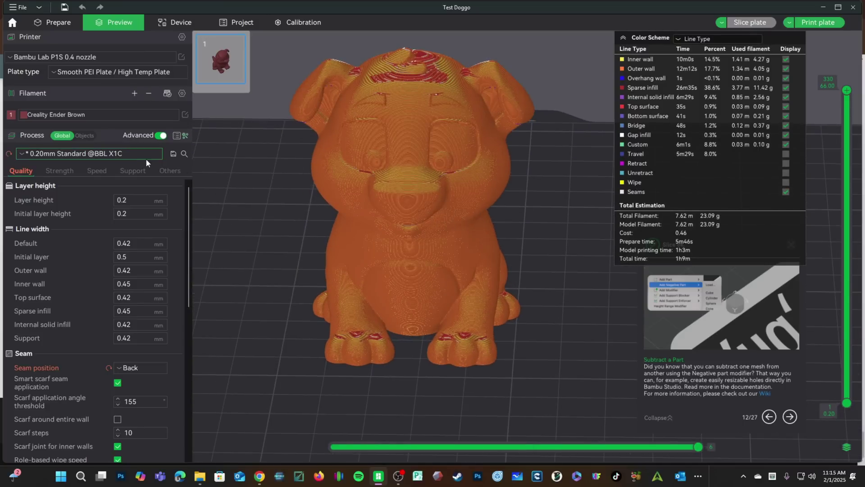
pyautogui.click(185, 114)
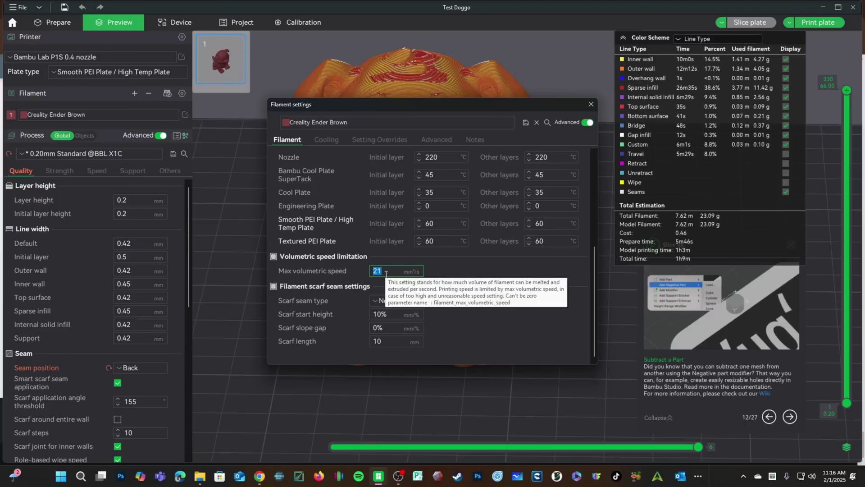
# - Set max volumetric speed to 35 and save as user preset 'Creality Ender Brown - REVO'
pyautogui.write('35')
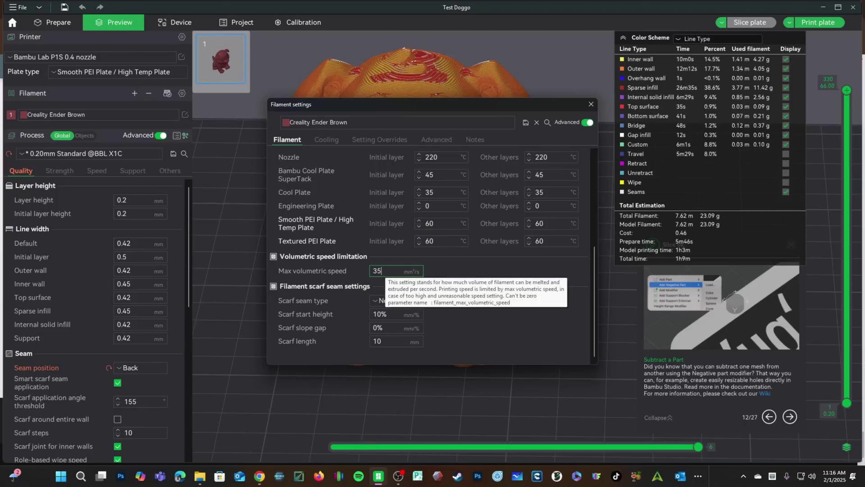
pyautogui.click(526, 122)
pyautogui.press('End')
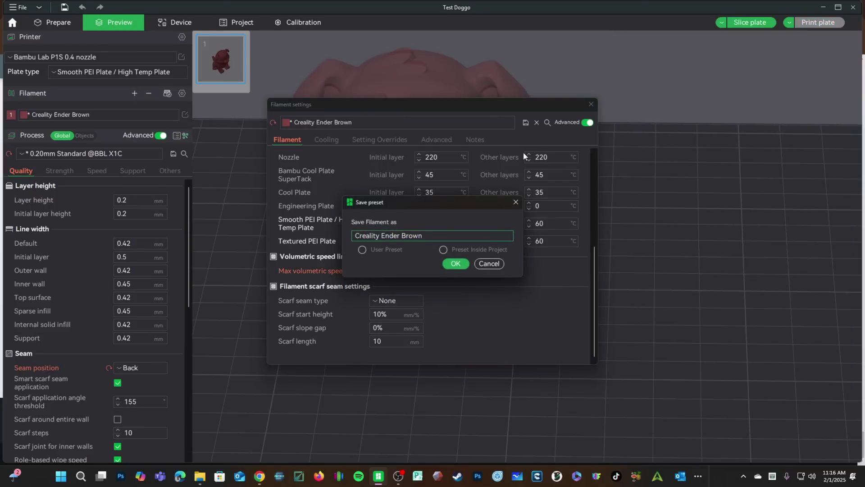
pyautogui.write('- REVO')
pyautogui.click(457, 265)
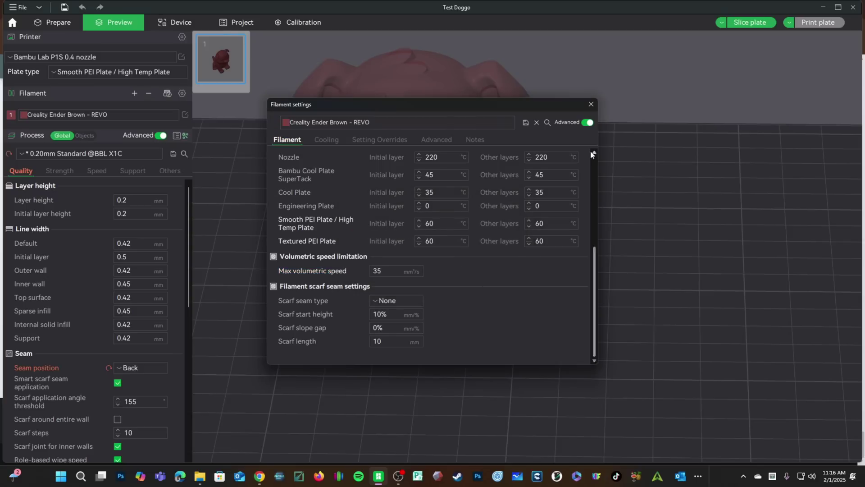
pyautogui.click(591, 104)
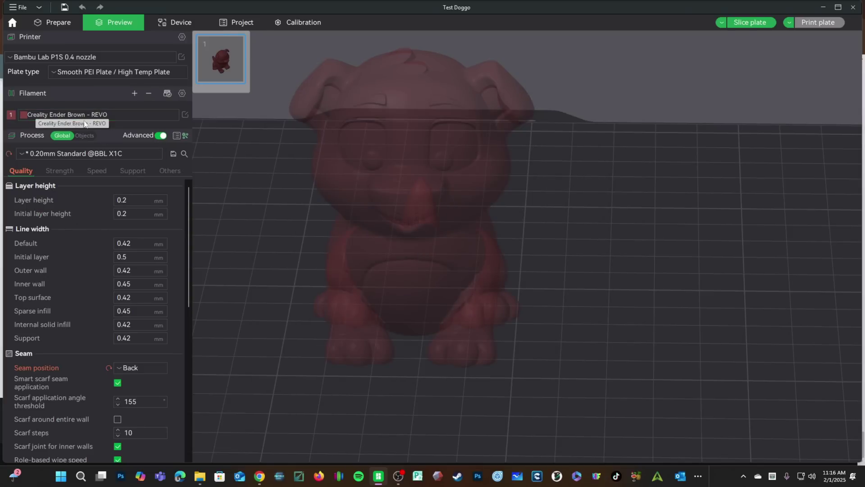
# - Select the Creality Ender Brown - REVO filament preset and slice the plate
pyautogui.click(65, 115)
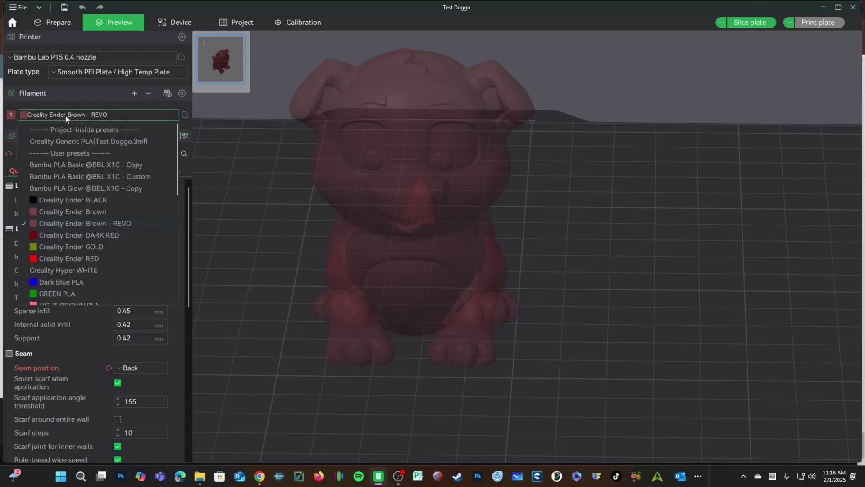
pyautogui.click(92, 215)
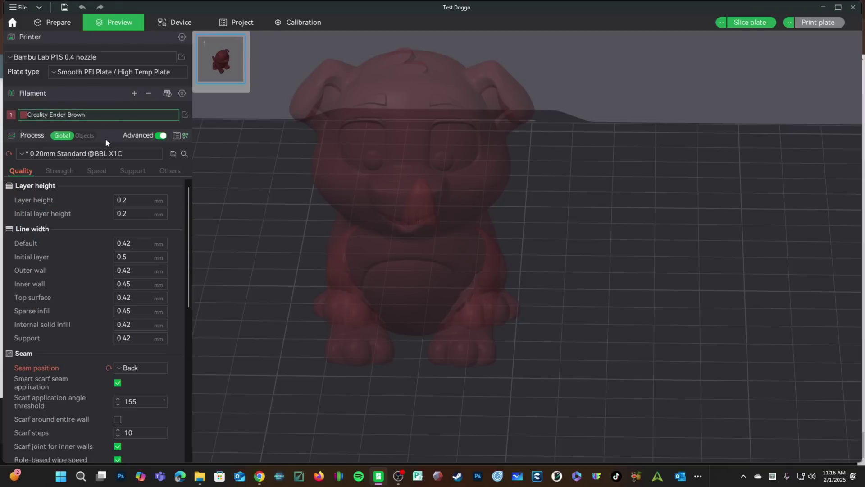
pyautogui.click(109, 115)
pyautogui.click(91, 223)
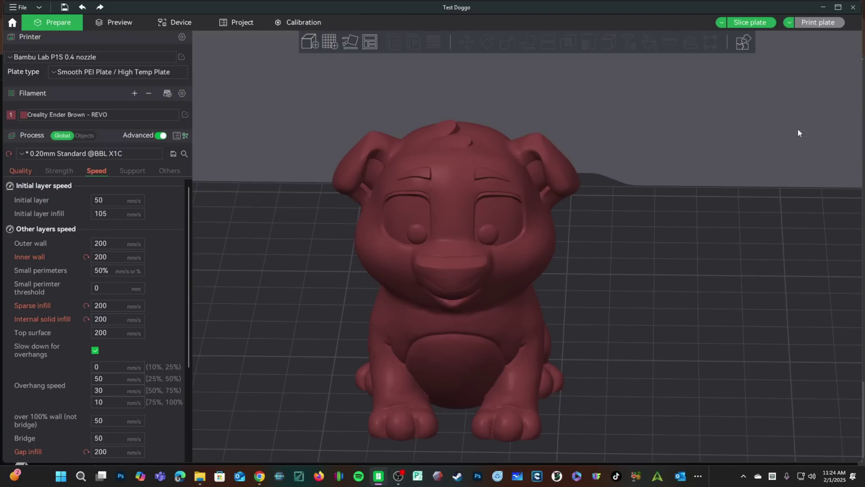
pyautogui.click(750, 22)
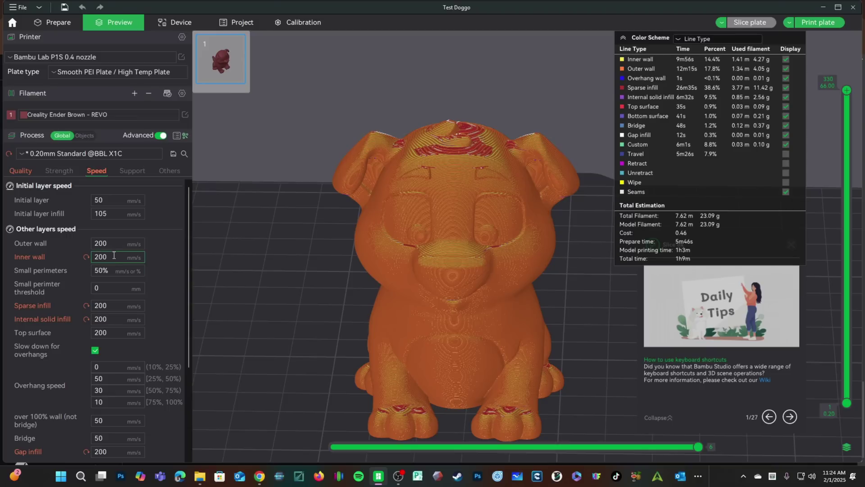
# - Set inner wall, sparse infill and internal solid infill to 250 mm/s, top surface 225
pyautogui.moveTo(114, 255); pyautogui.dragTo(75, 253)
pyautogui.write('250')
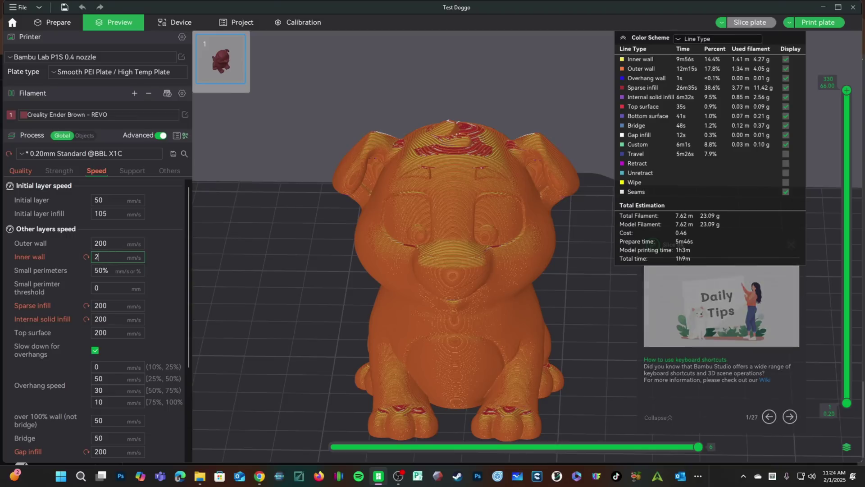
pyautogui.press('Tab')
pyautogui.press('Tab')
pyautogui.press('Tab')
pyautogui.write('250')
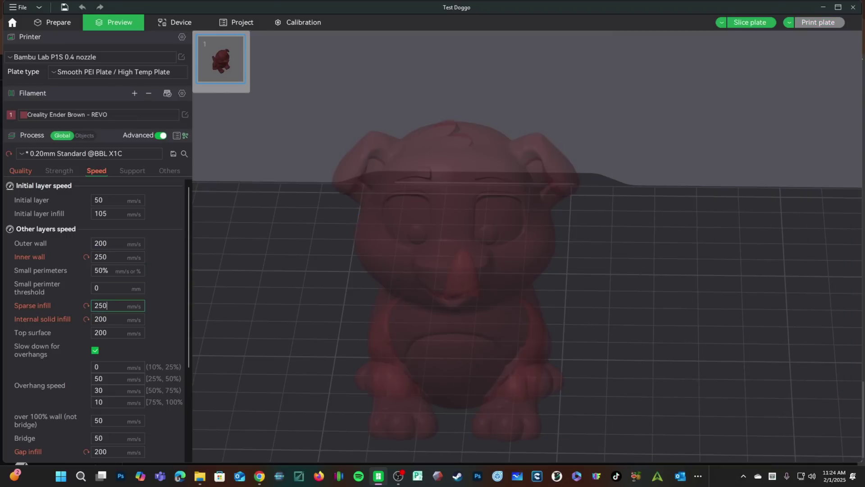
pyautogui.press('Tab')
pyautogui.write('250')
pyautogui.press('Tab')
pyautogui.write('225')
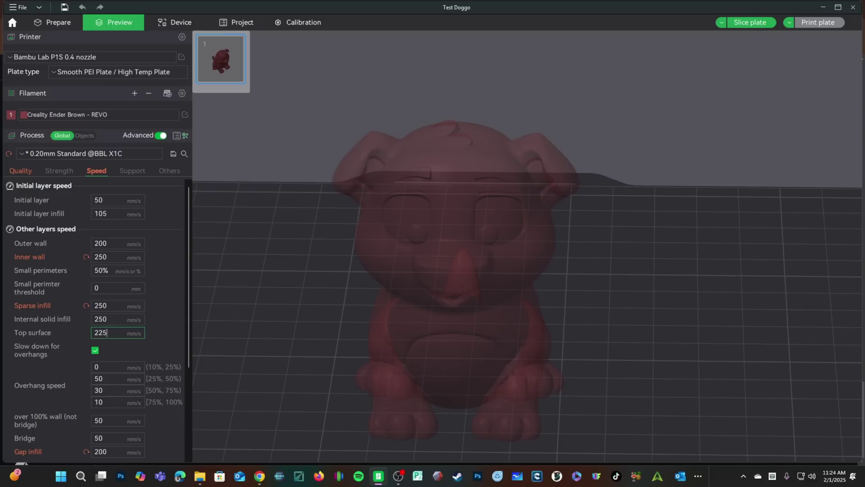
# - Set the outer wall and gap infill speeds to 225 mm/s
pyautogui.click(113, 244)
pyautogui.doubleClick(113, 244)
pyautogui.write('225')
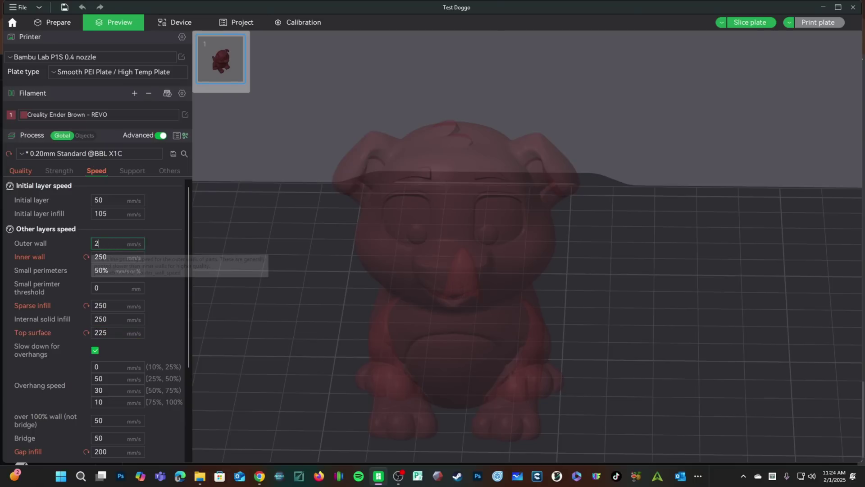
pyautogui.doubleClick(101, 452)
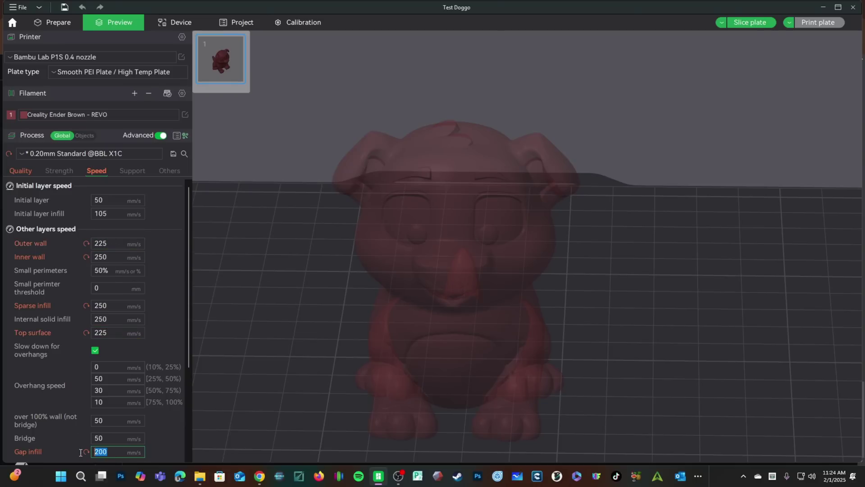
pyautogui.write('225')
pyautogui.click(185, 115)
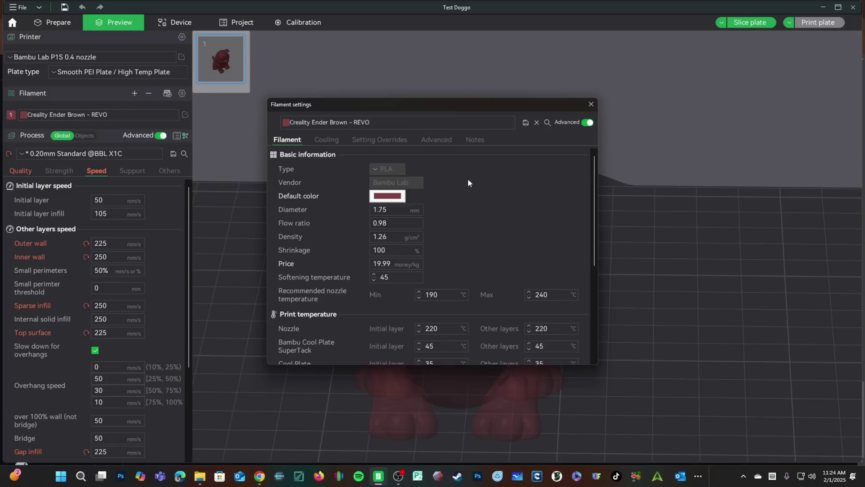
# - On the REVO filament's Cooling tab, enter layer time 6 s and min print speed 30 mm/s
pyautogui.click(321, 140)
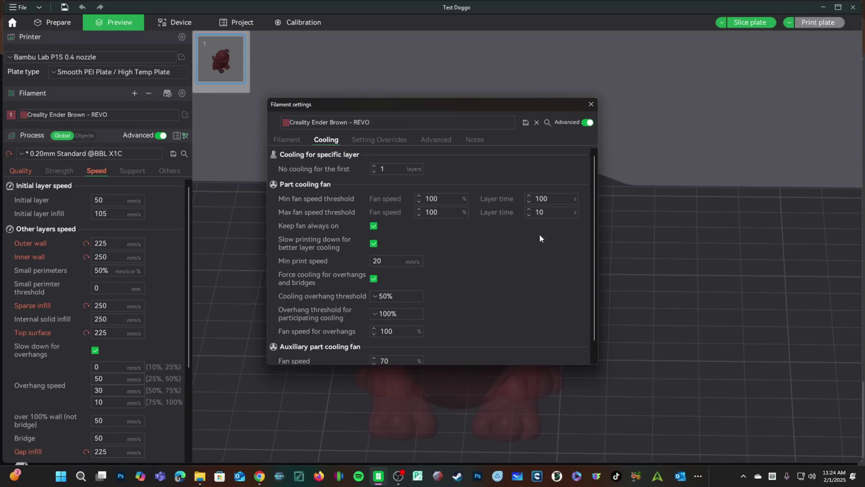
pyautogui.click(541, 212)
pyautogui.write('6')
pyautogui.click(391, 261)
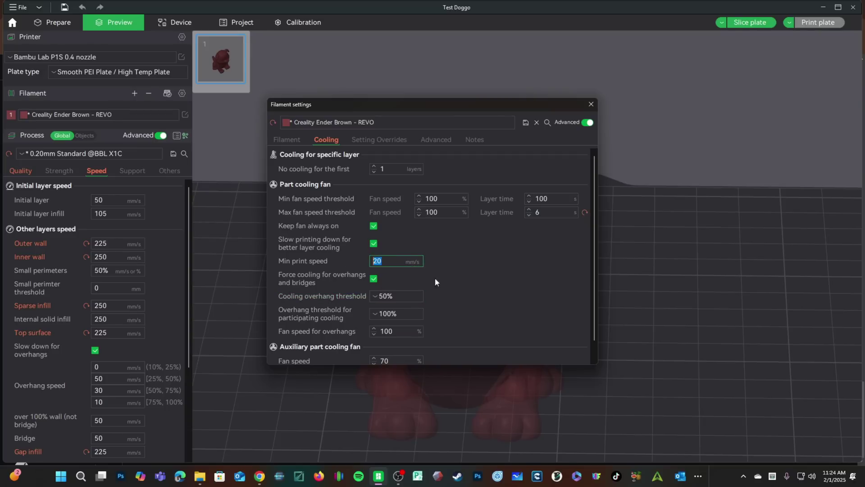
pyautogui.write('30')
pyautogui.moveTo(484, 113); pyautogui.dragTo(808, 102)
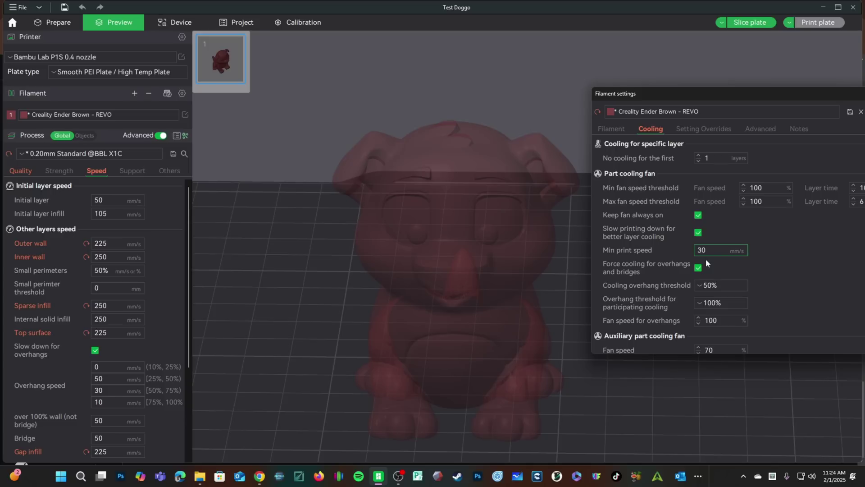
# - Save the REVO preset's cooling changes and re-slice the plate, getting a 52m1s estimate
pyautogui.moveTo(742, 103); pyautogui.dragTo(508, 105)
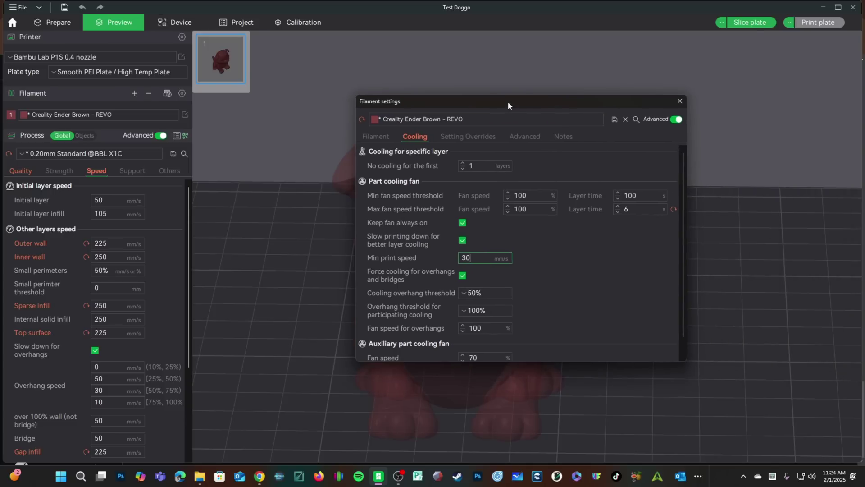
pyautogui.click(615, 119)
pyautogui.click(546, 258)
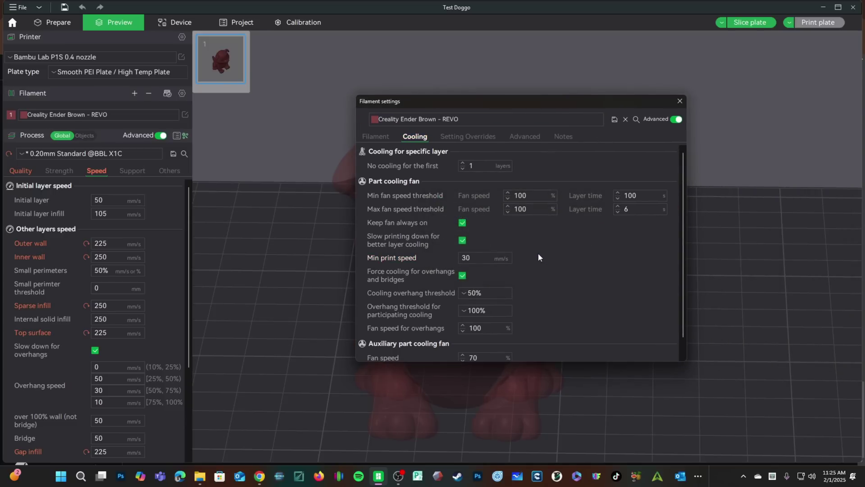
pyautogui.click(681, 101)
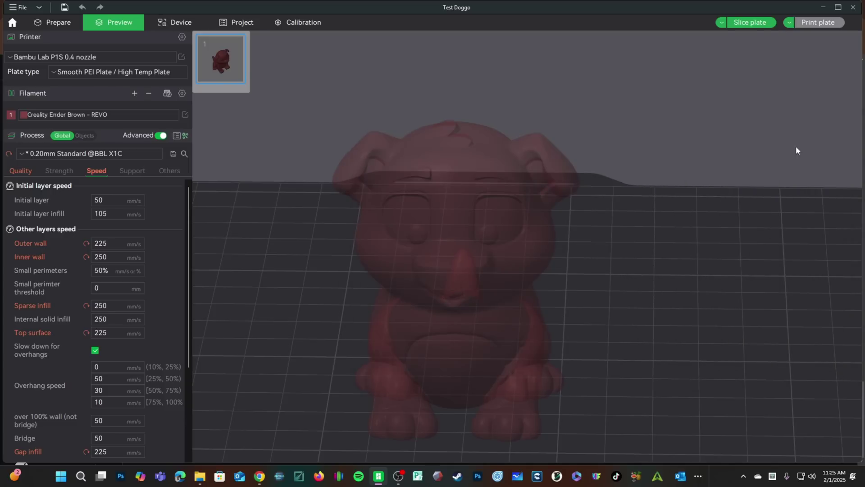
pyautogui.click(750, 27)
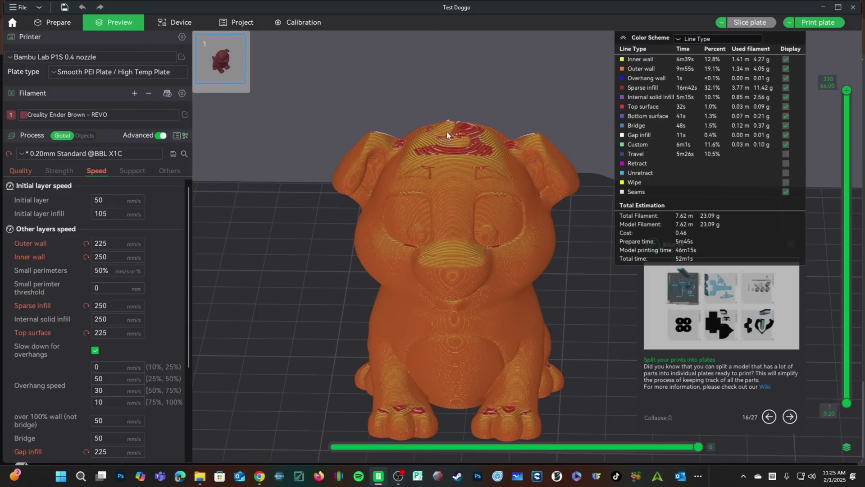
# - Uncheck 'Slow printing down for better layer cooling', save the REVO preset, and re-slice
pyautogui.click(185, 115)
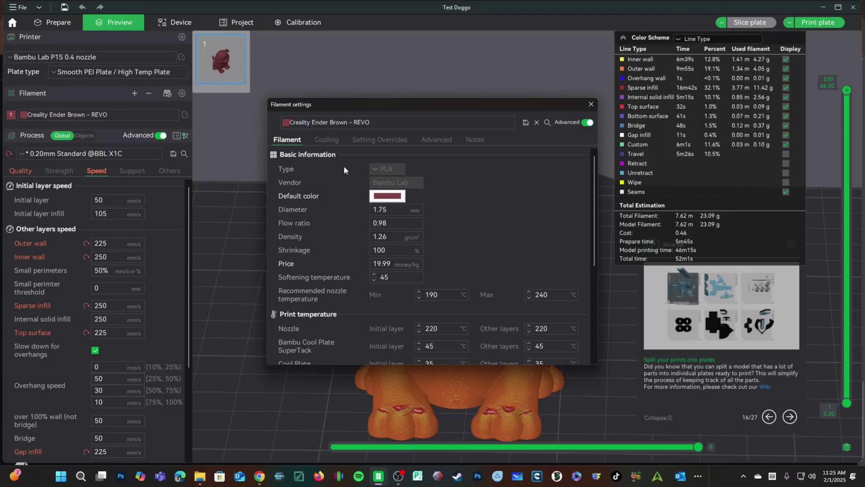
pyautogui.click(327, 139)
pyautogui.click(530, 218)
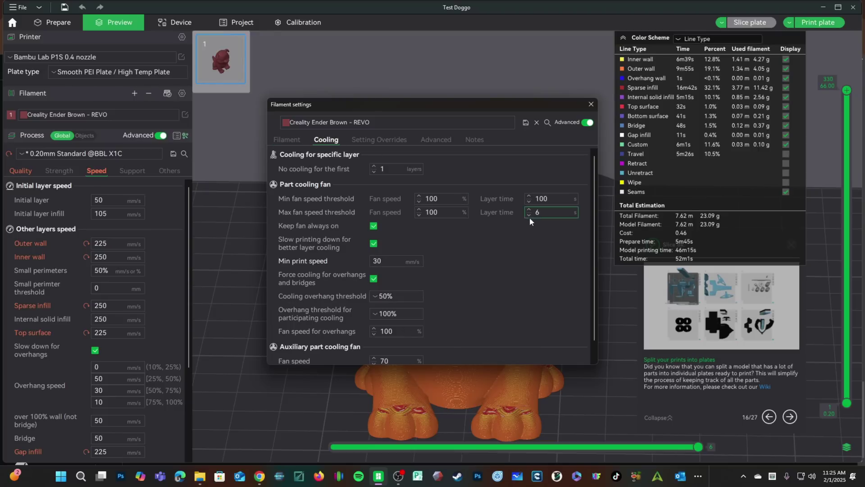
pyautogui.click(530, 216)
pyautogui.moveTo(315, 250)
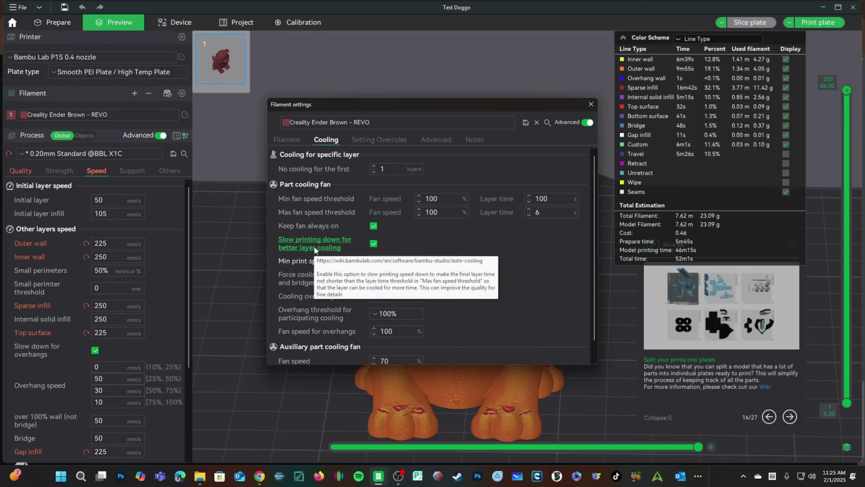
pyautogui.click(373, 244)
pyautogui.click(525, 122)
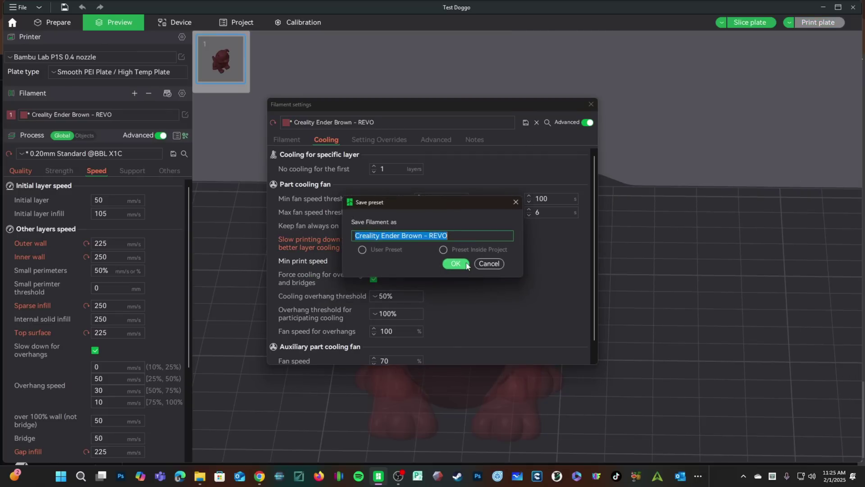
pyautogui.click(457, 264)
pyautogui.click(591, 104)
pyautogui.click(748, 23)
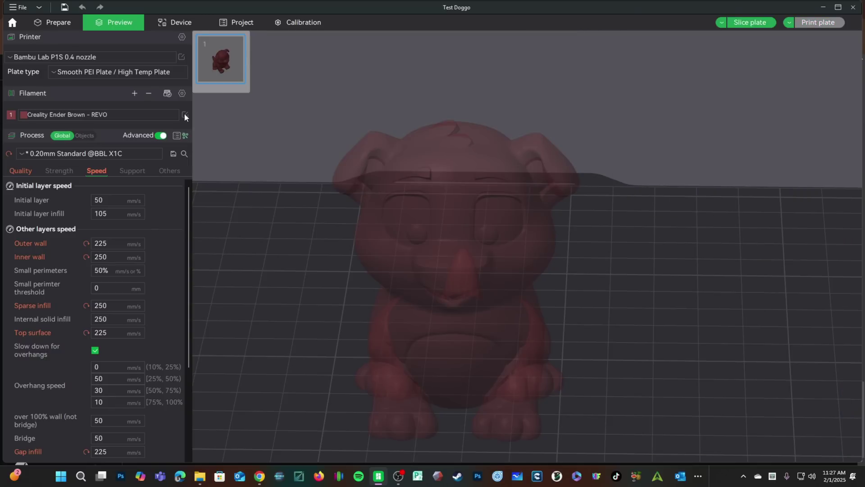
# - In the REVO Cooling tab, enter 5 s layer time, re-check slowdown, 40 mm/s minimum speed, and save
pyautogui.click(185, 114)
pyautogui.click(326, 139)
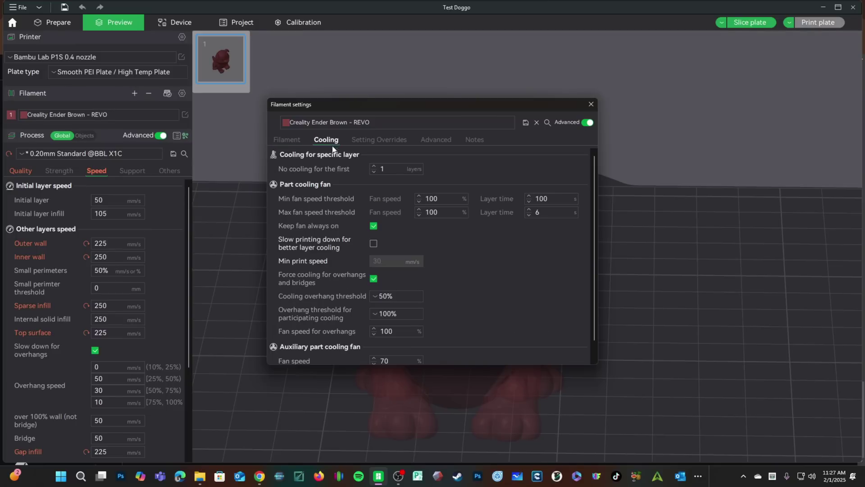
pyautogui.click(549, 213)
pyautogui.doubleClick(538, 213)
pyautogui.write('5')
pyautogui.click(373, 244)
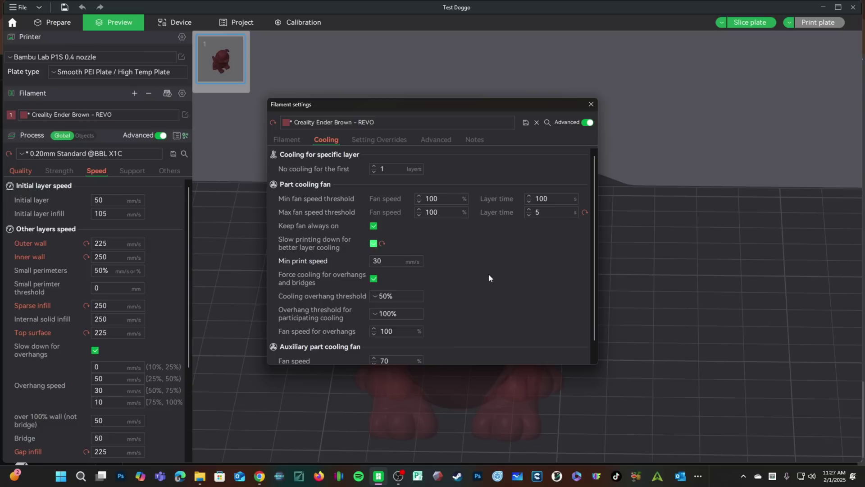
pyautogui.click(396, 263)
pyautogui.write('40')
pyautogui.click(525, 122)
pyautogui.click(454, 264)
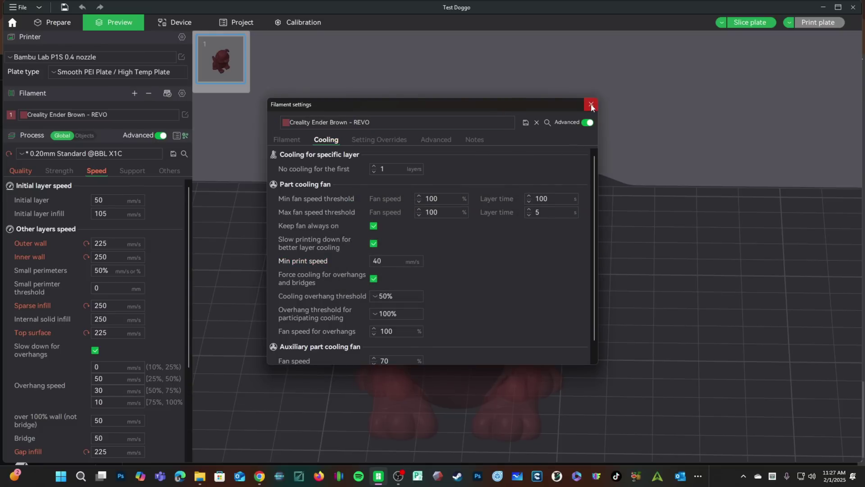
pyautogui.click(591, 105)
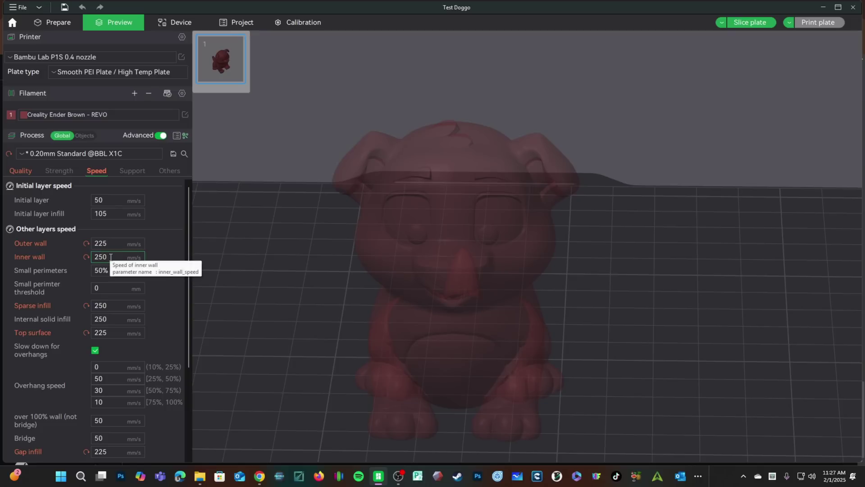
# - Set outer wall to 230 mm/s and inner wall, sparse and internal solid infill to 260 mm/s
pyautogui.doubleClick(100, 243)
pyautogui.write('23')
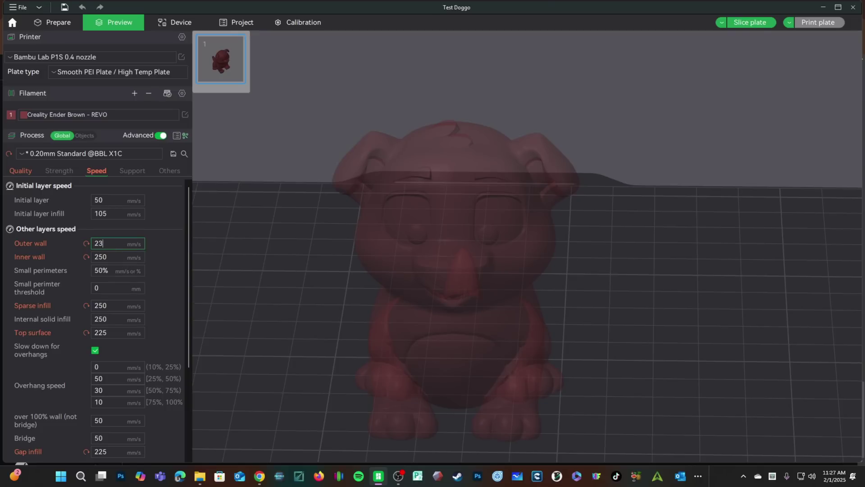
pyautogui.write('0')
pyautogui.press('Tab')
pyautogui.write('260')
pyautogui.press('Tab')
pyautogui.press('Tab')
pyautogui.press('Tab')
pyautogui.write('260')
pyautogui.press('Tab')
pyautogui.write('260')
pyautogui.press('Tab')
# - Set gap infill to 230 mm/s and re-slice, now estimated at 48m45s and 23.09 g
pyautogui.write('230')
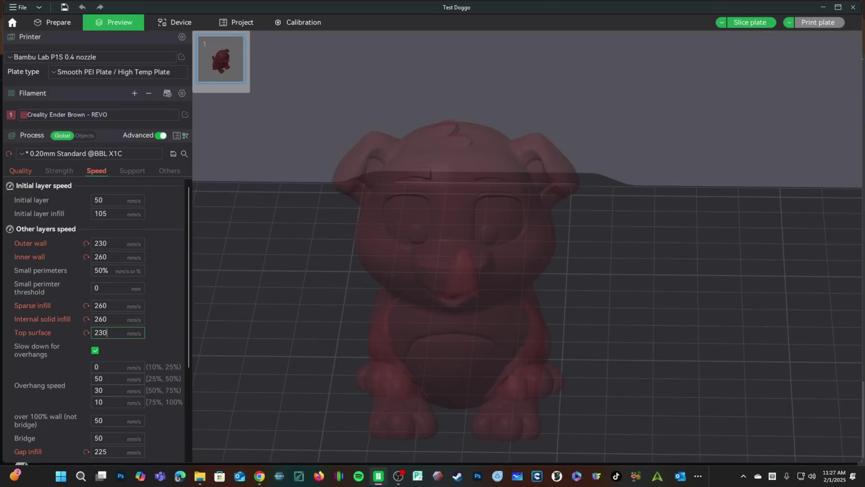
pyautogui.scroll(-2, 53, 379)
pyautogui.doubleClick(129, 397)
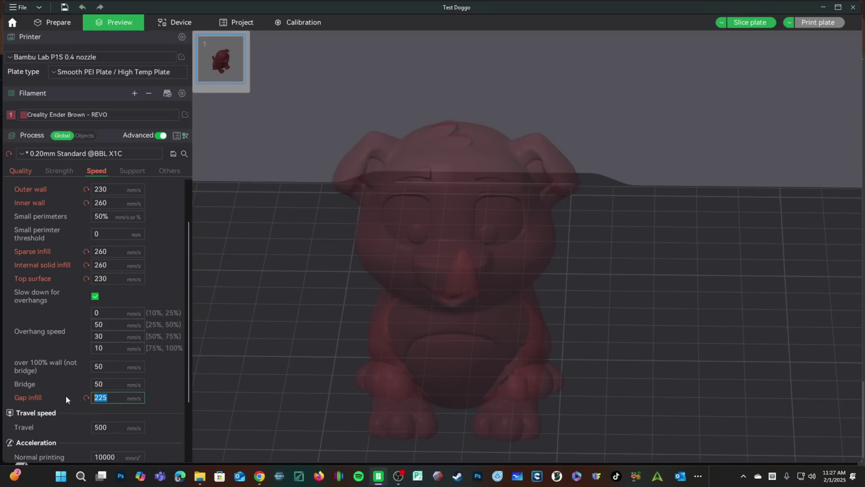
pyautogui.write('230')
pyautogui.click(745, 26)
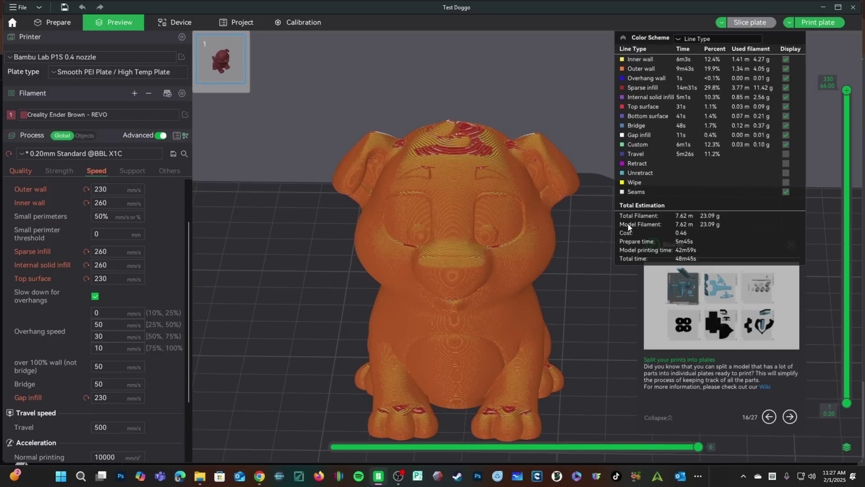
pyautogui.click(722, 39)
# - Switch the sliced preview's colour scheme from Line Type to Layer Time
pyautogui.click(770, 39)
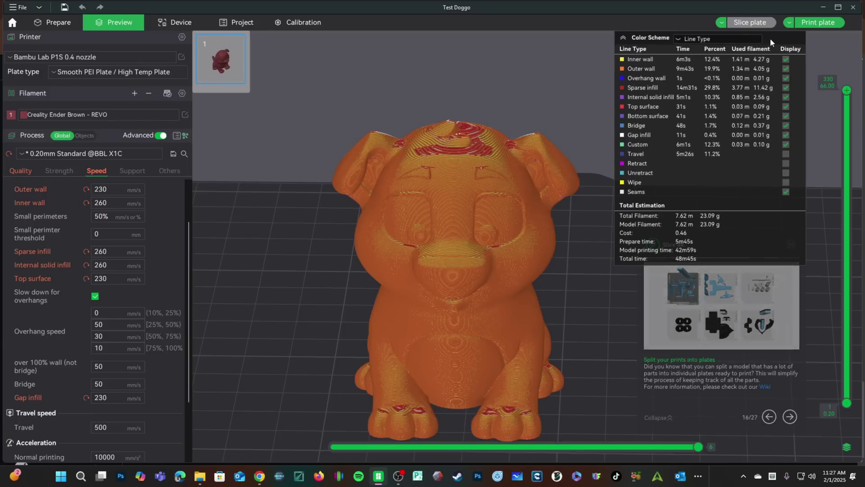
pyautogui.click(703, 40)
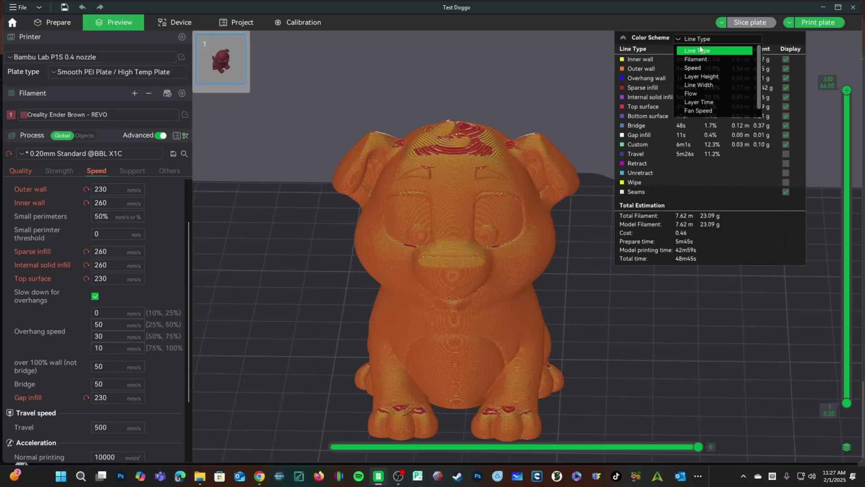
pyautogui.click(696, 102)
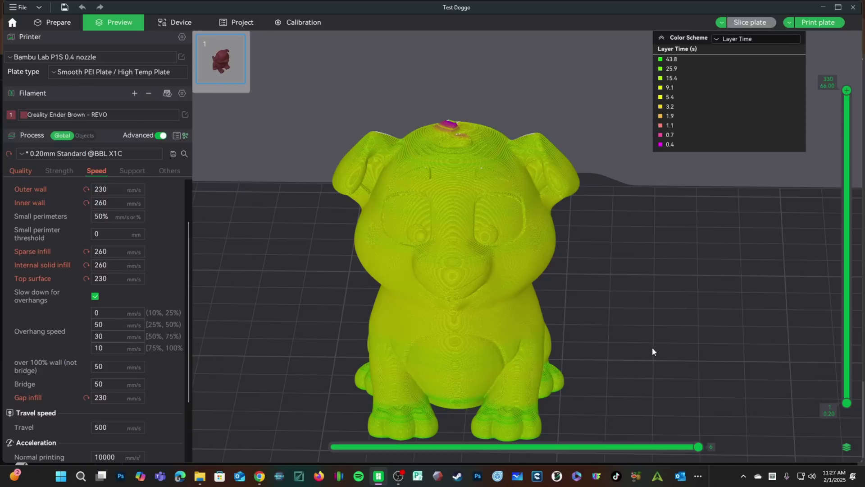
# - Orbit and zoom around the dog to inspect layer times, 0.4 s at the head up to 43.8 s
pyautogui.moveTo(652, 347); pyautogui.dragTo(672, 355, button='middle')
pyautogui.moveTo(672, 356); pyautogui.dragTo(538, 153)
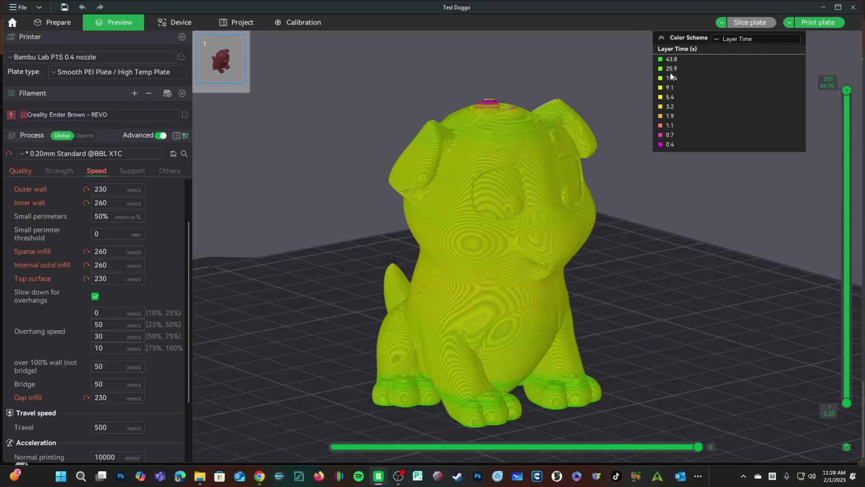
pyautogui.moveTo(701, 289); pyautogui.dragTo(487, 243)
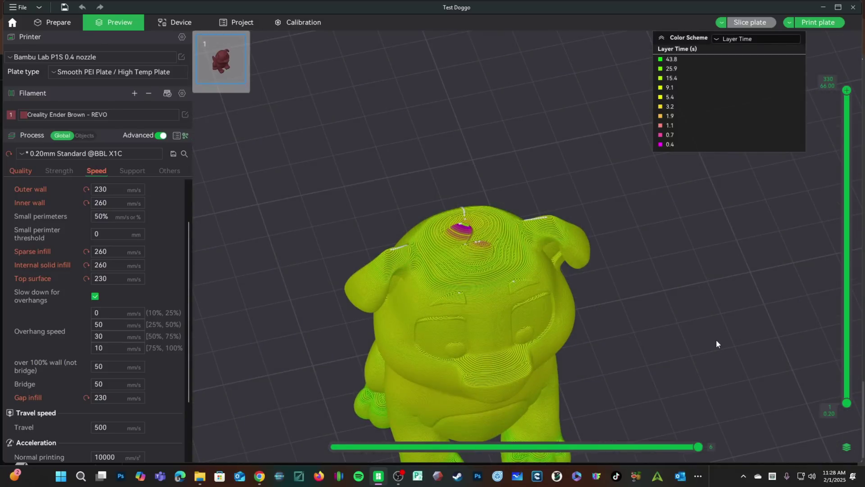
pyautogui.scroll(-5, 716, 339)
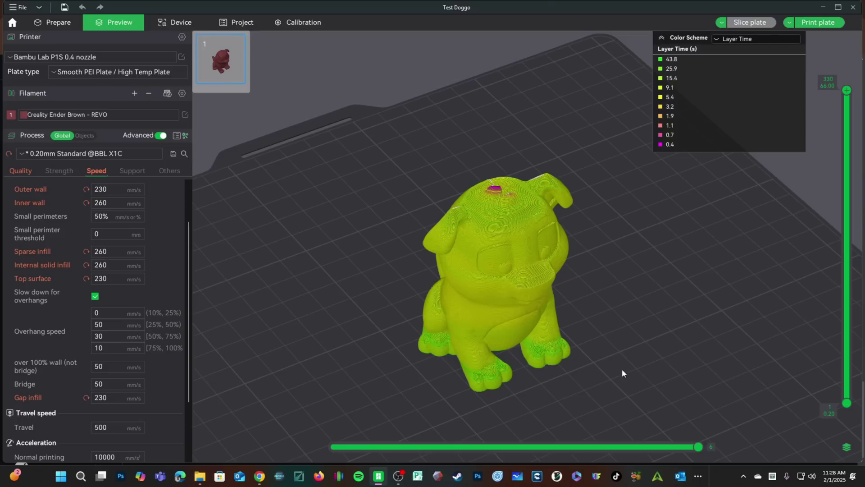
pyautogui.moveTo(622, 369); pyautogui.dragTo(590, 377)
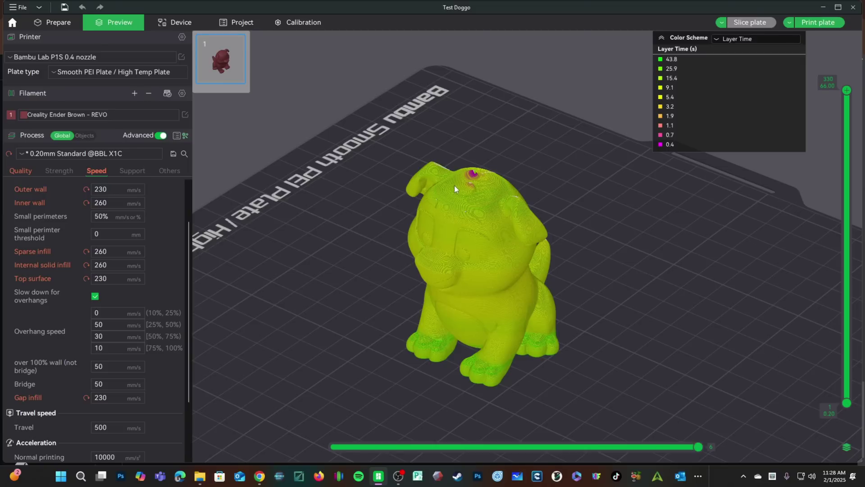
pyautogui.scroll(5, 454, 185)
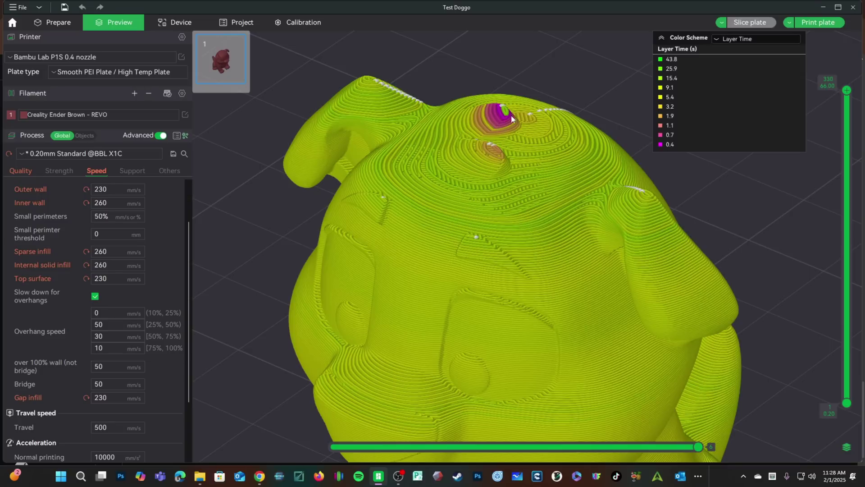
pyautogui.scroll(-10, 498, 113)
pyautogui.moveTo(664, 351); pyautogui.dragTo(682, 329)
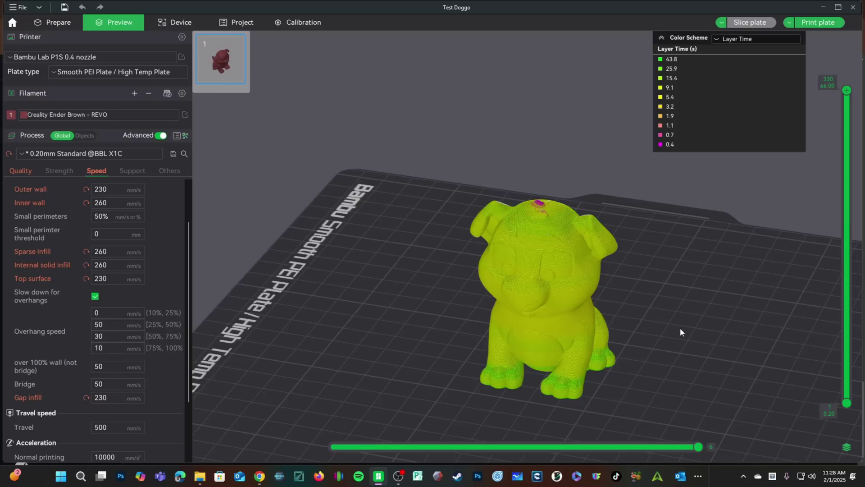
pyautogui.click(739, 39)
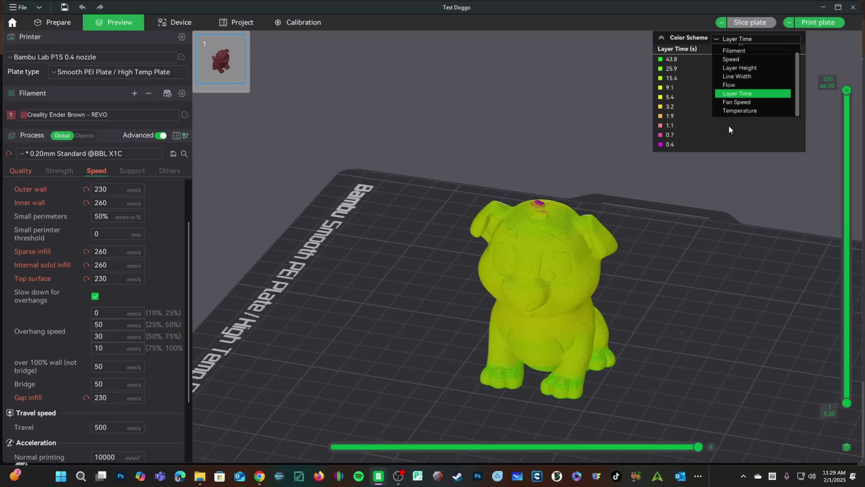
# - View the dog coloured by Speed from several angles, then restore Line Type colouring
pyautogui.click(734, 62)
pyautogui.moveTo(662, 349); pyautogui.dragTo(685, 358)
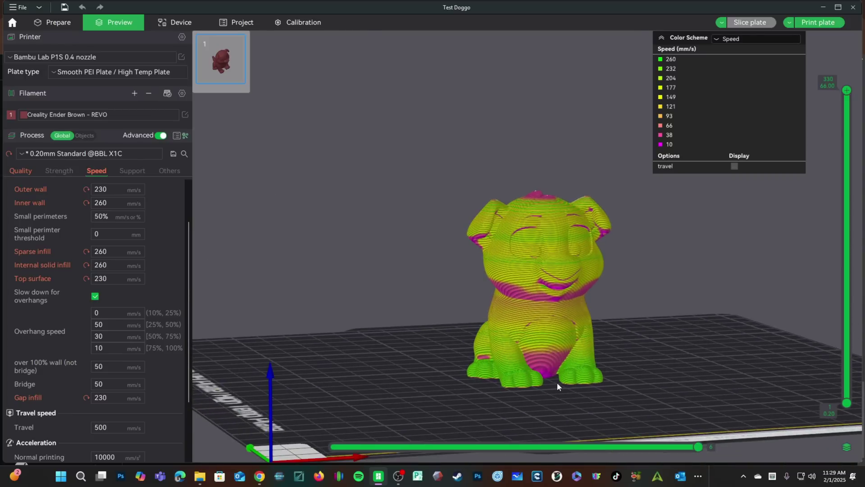
pyautogui.moveTo(540, 351); pyautogui.dragTo(523, 278)
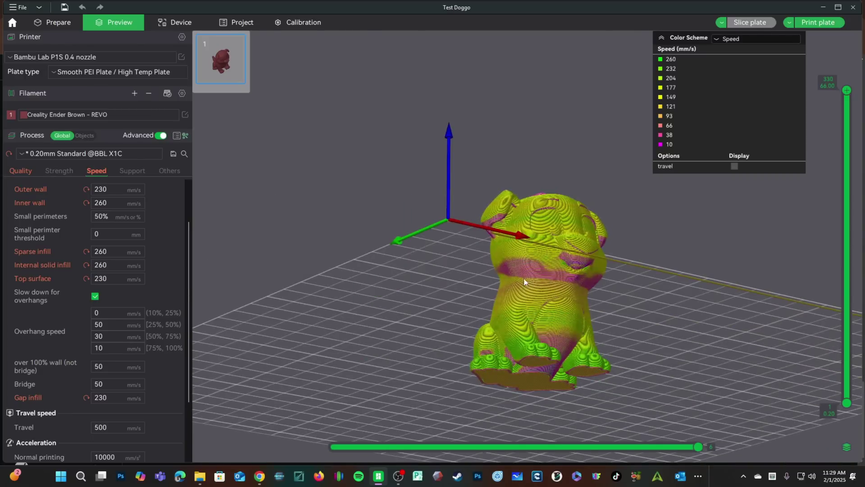
pyautogui.moveTo(693, 334); pyautogui.dragTo(599, 340)
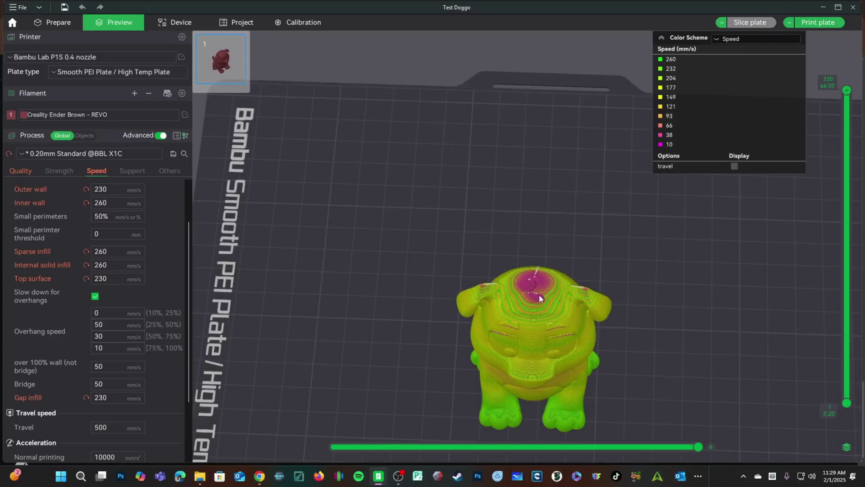
pyautogui.moveTo(679, 338); pyautogui.dragTo(657, 321)
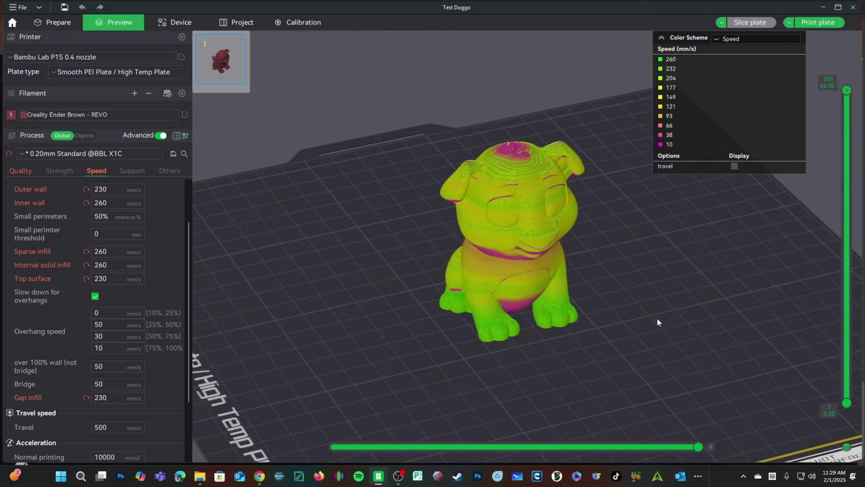
pyautogui.click(757, 39)
pyautogui.click(734, 49)
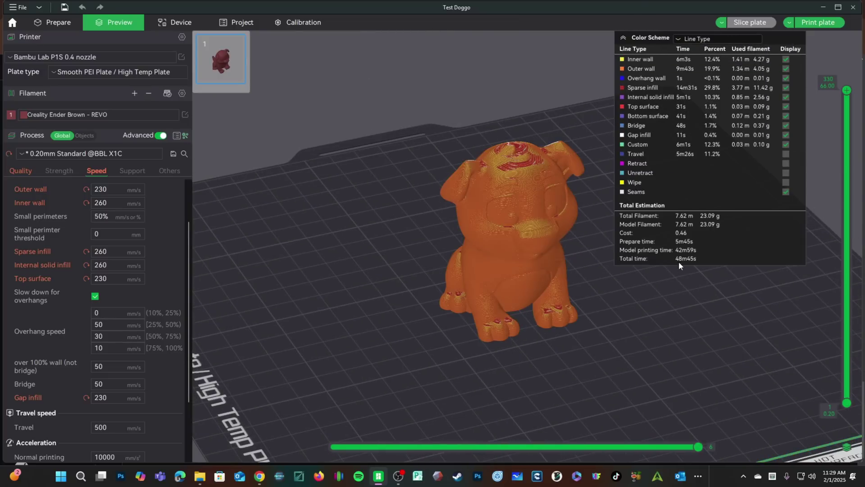
# - Send the 48m45s Test Doggo plate to printer Angel with timelapse kept on
pyautogui.click(61, 23)
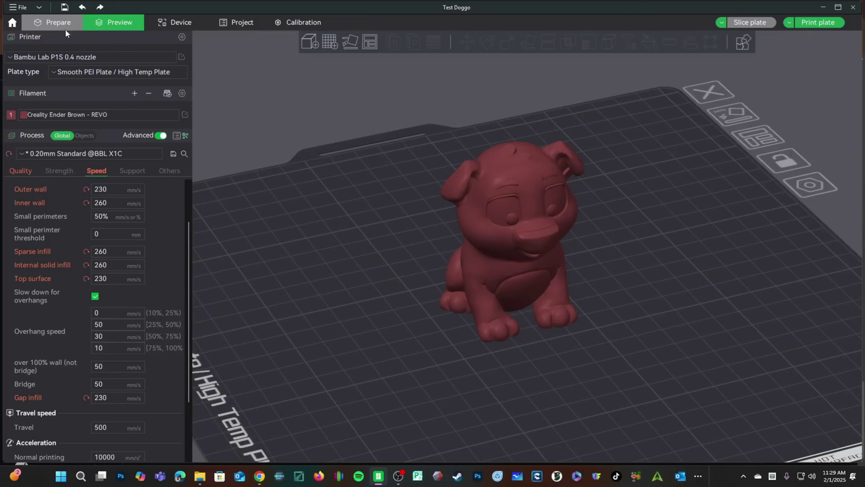
pyautogui.click(488, 162)
pyautogui.click(507, 43)
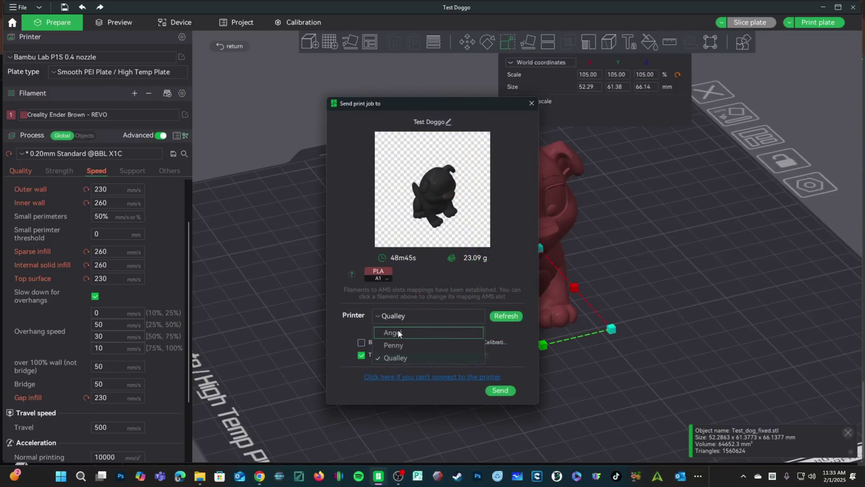
pyautogui.click(398, 333)
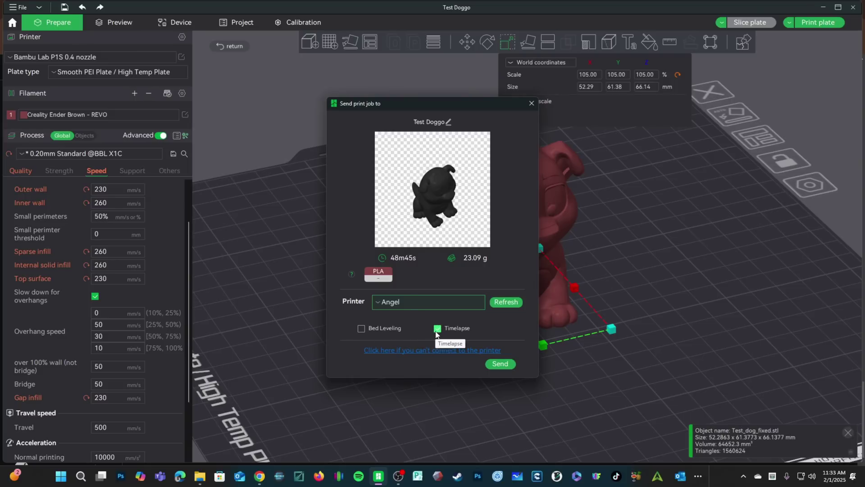
pyautogui.click(499, 363)
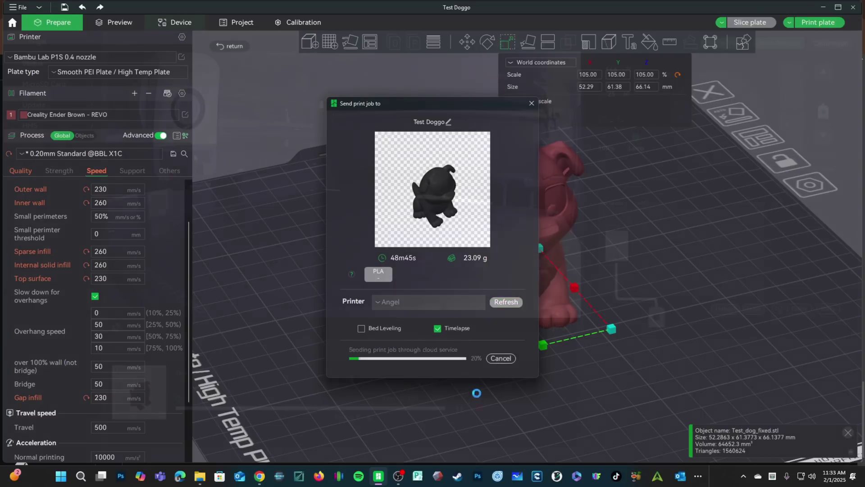